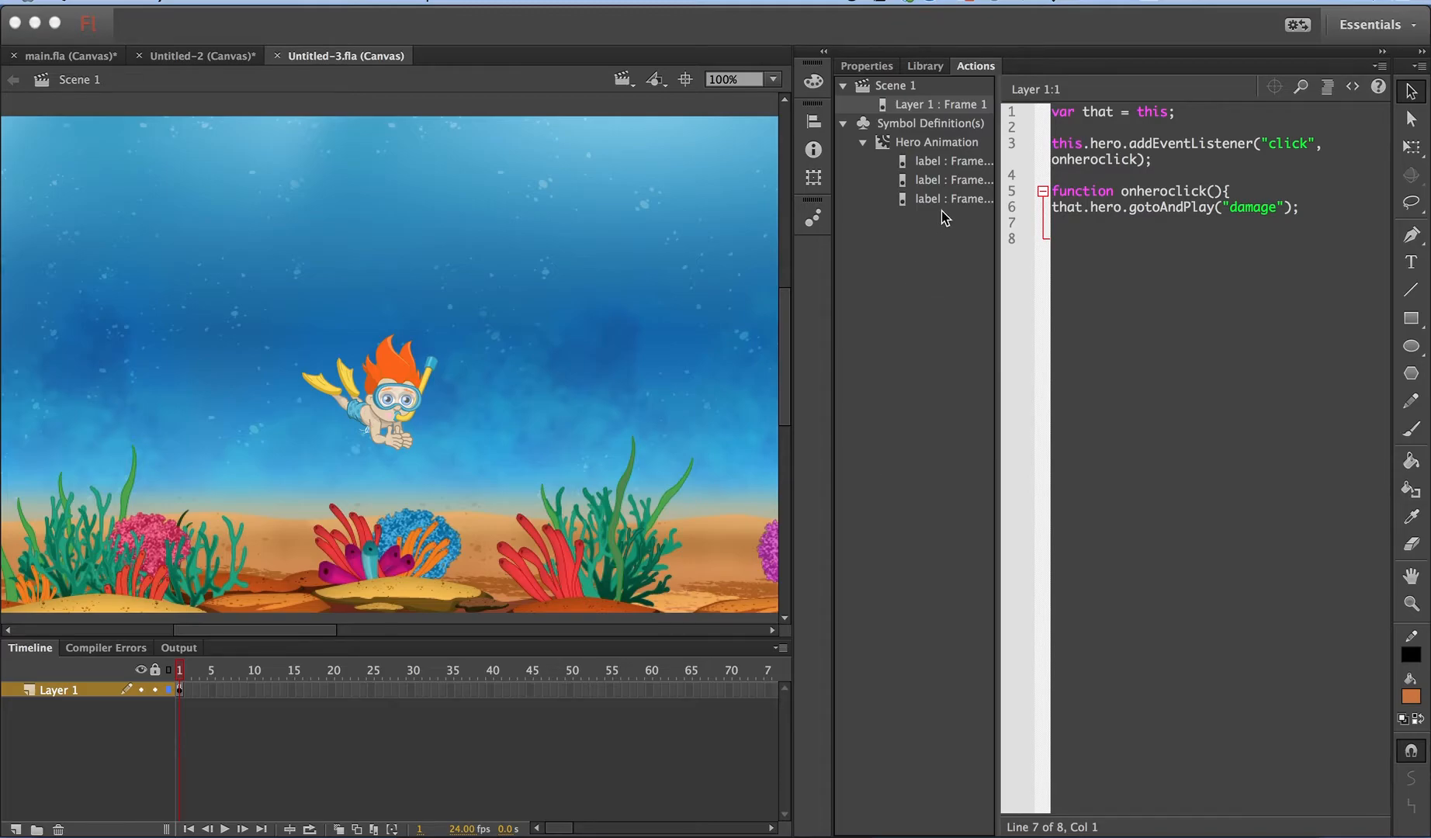
Review a Hero Animation label script, return to the main frame 1 script and publish to preview in the browser.
click(960, 160)
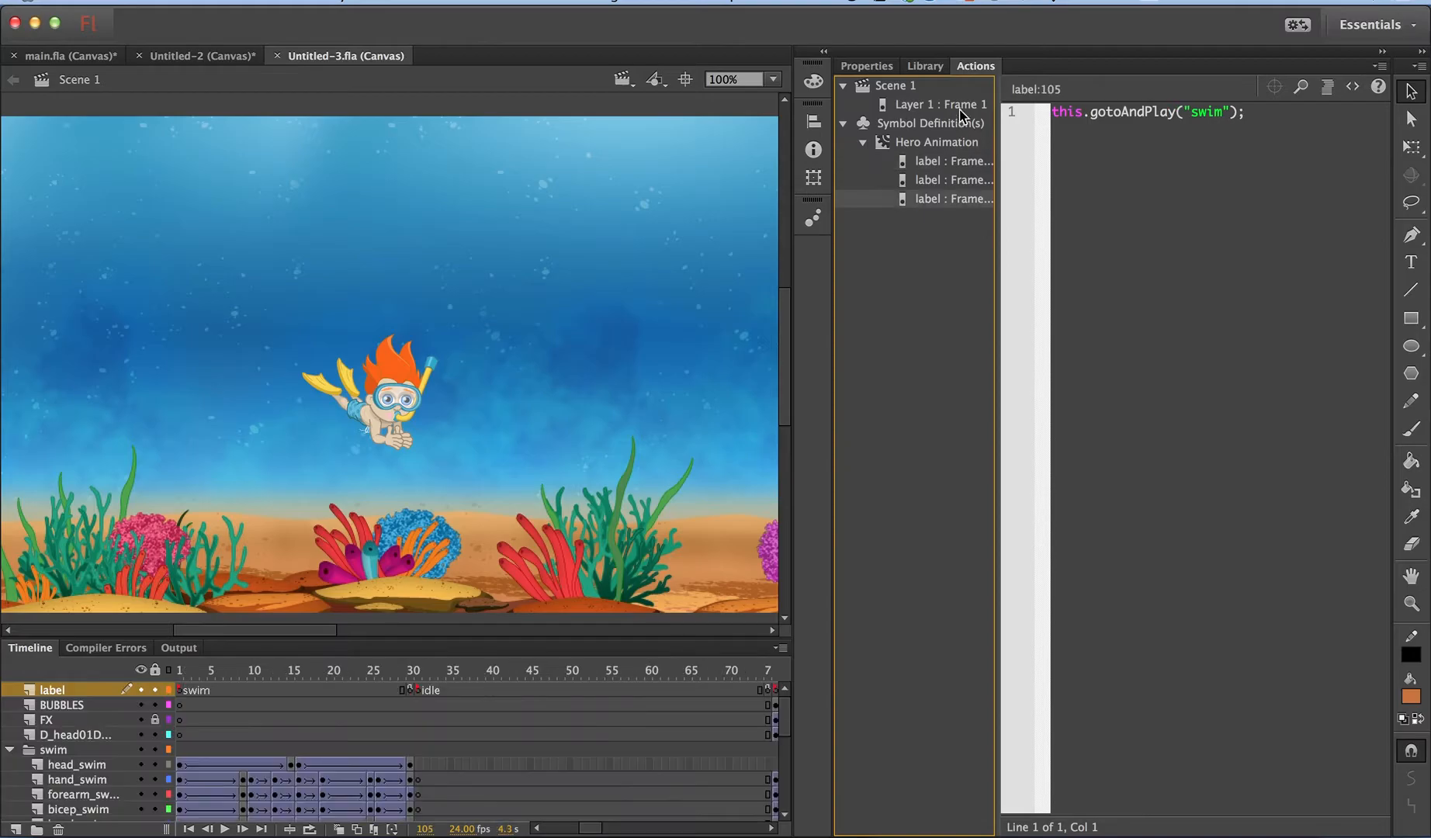
click(959, 107)
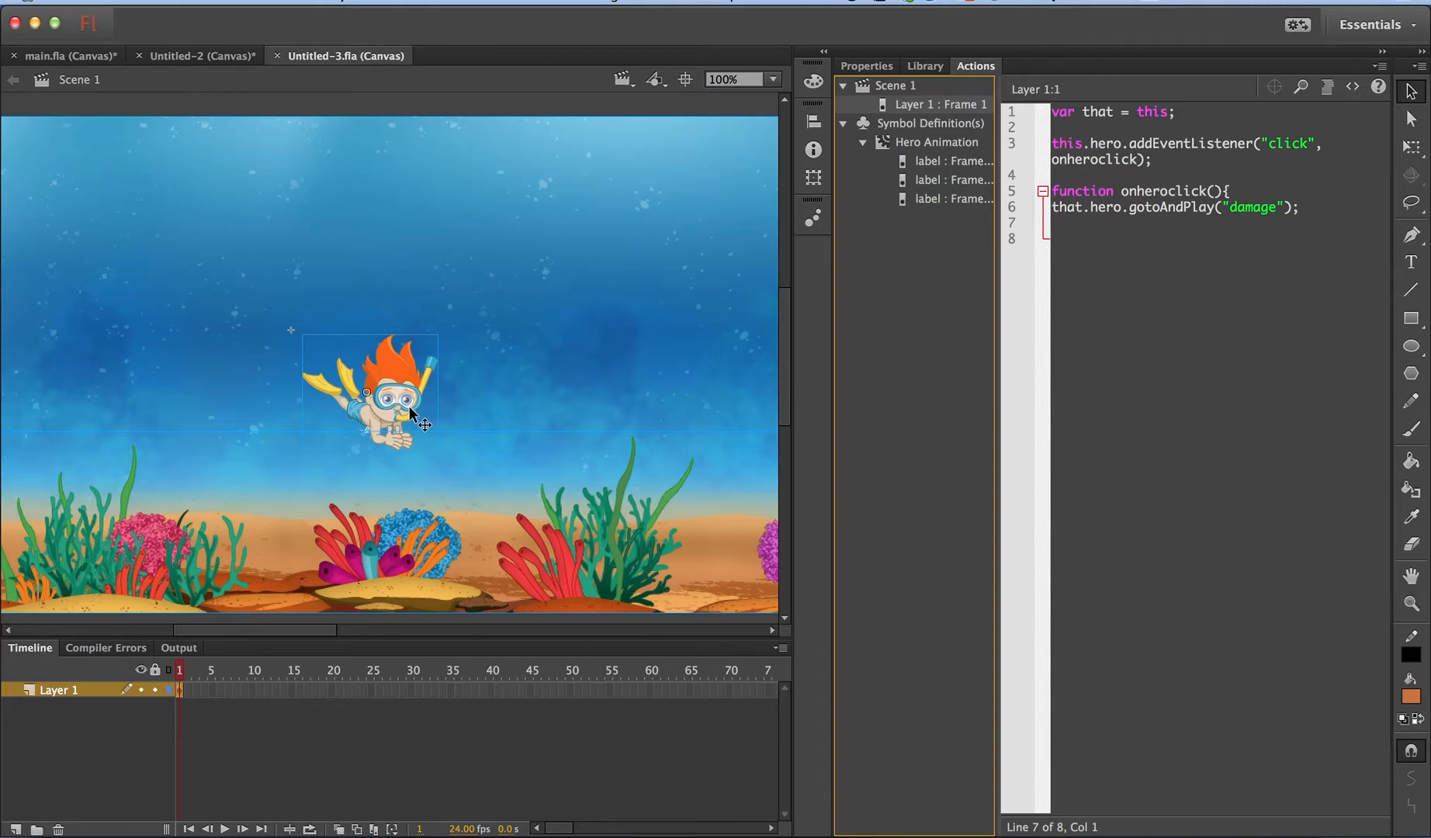
key(super+Return)
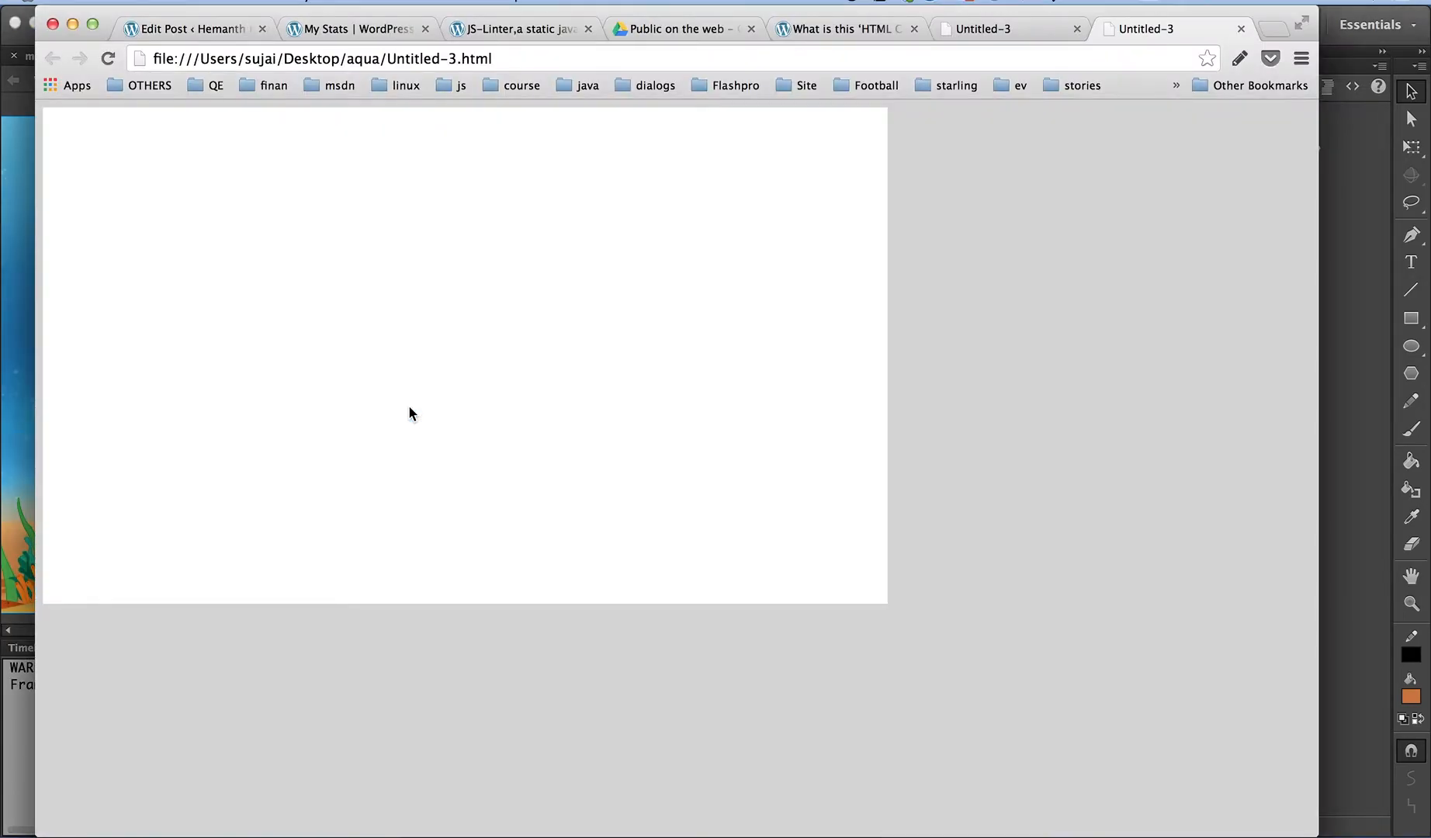
Inspect the blank page's canvas element and show the console listing its errors.
right_click(419, 351)
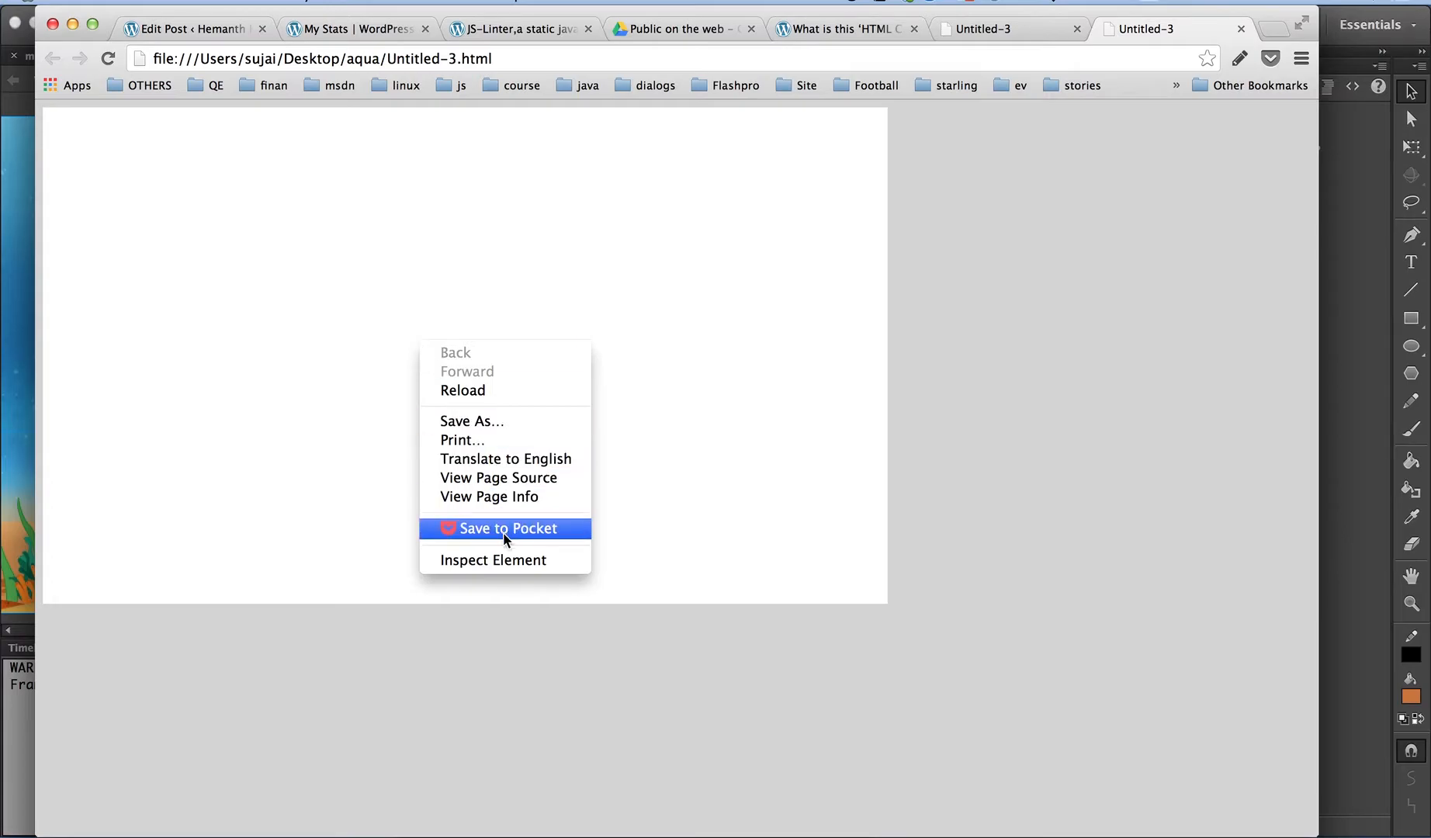
click(510, 560)
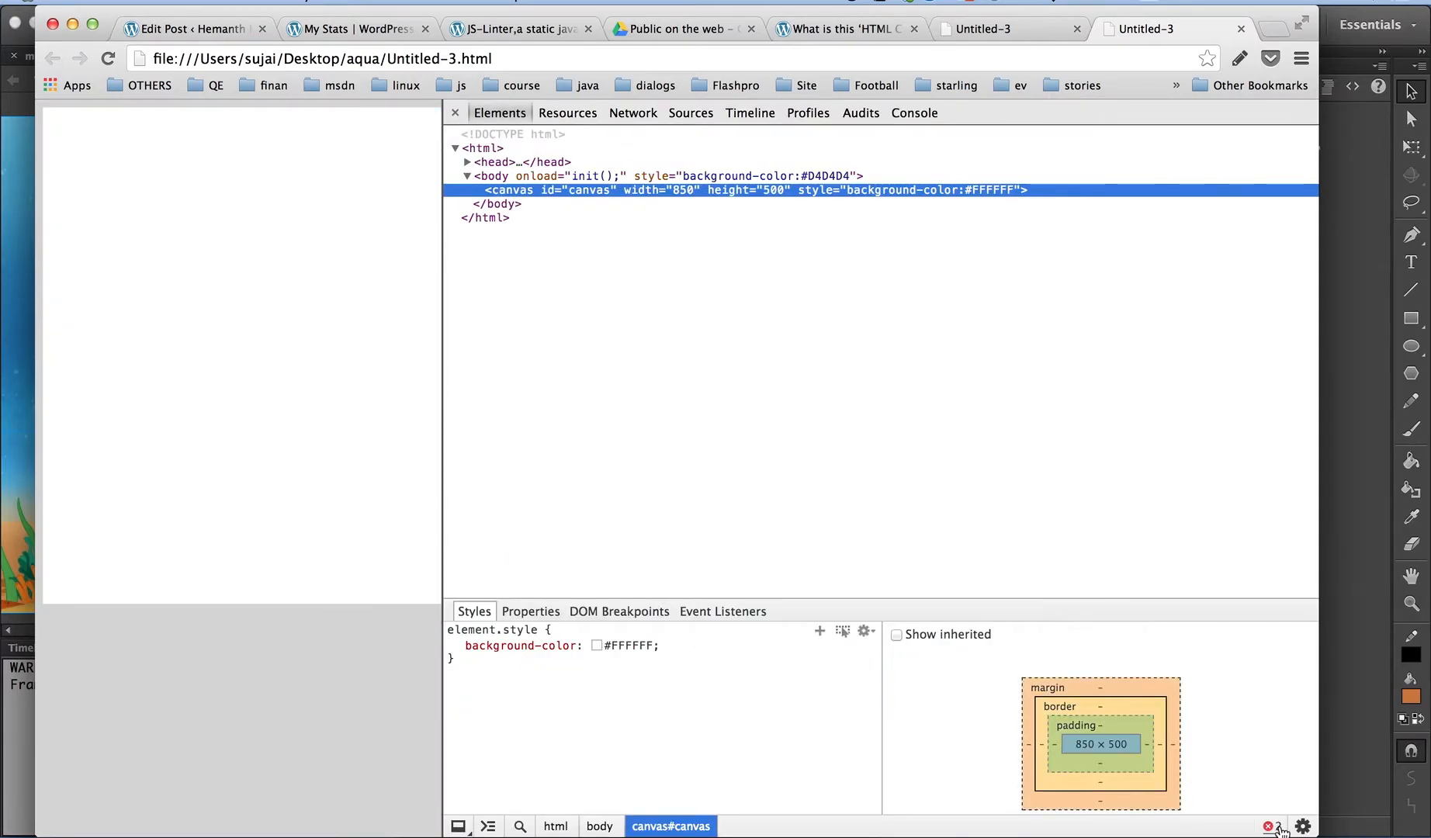
click(1274, 827)
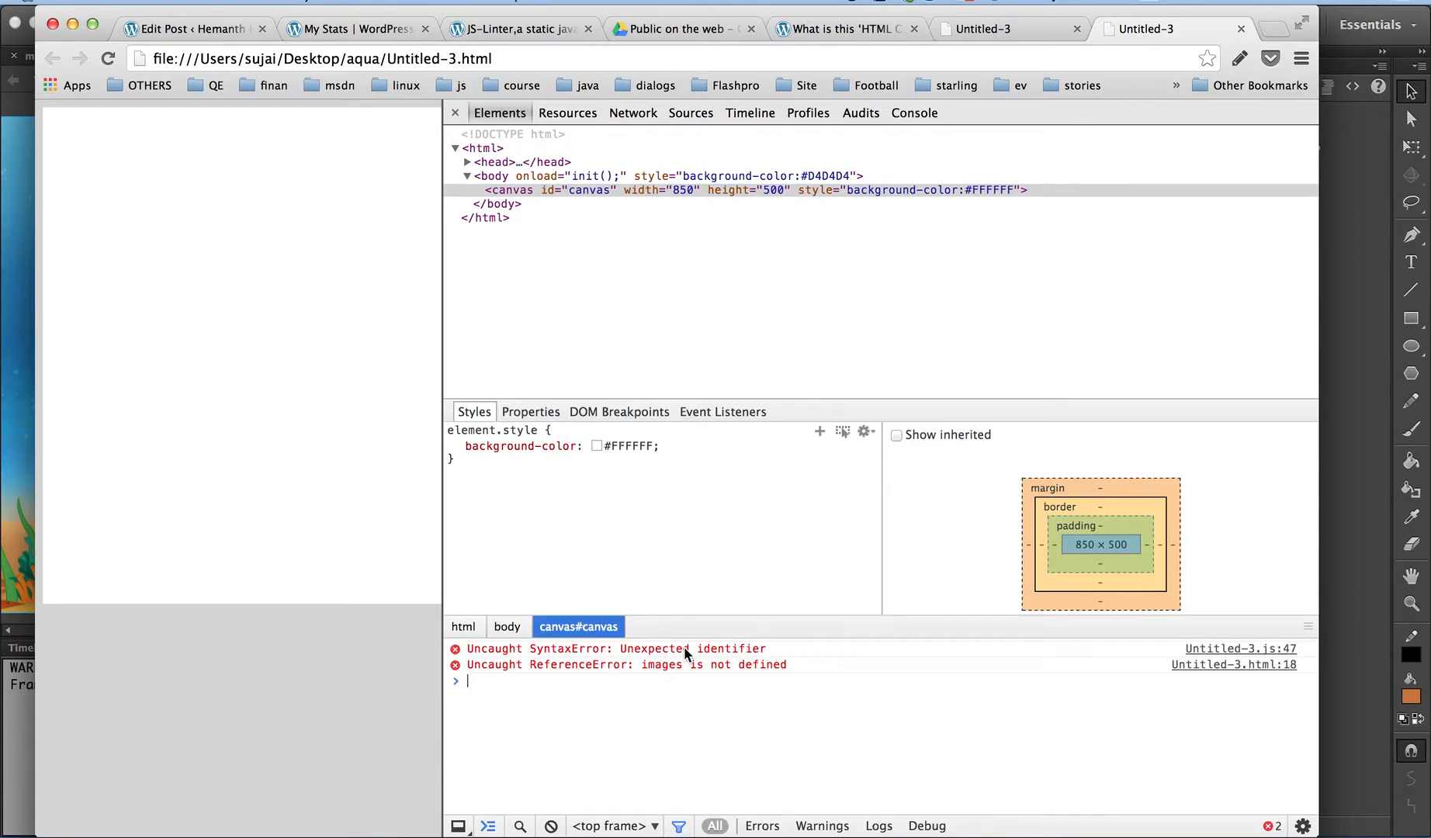
Follow the syntax error and 'images is not defined' links to their source lines, then minimise Chrome.
click(1276, 650)
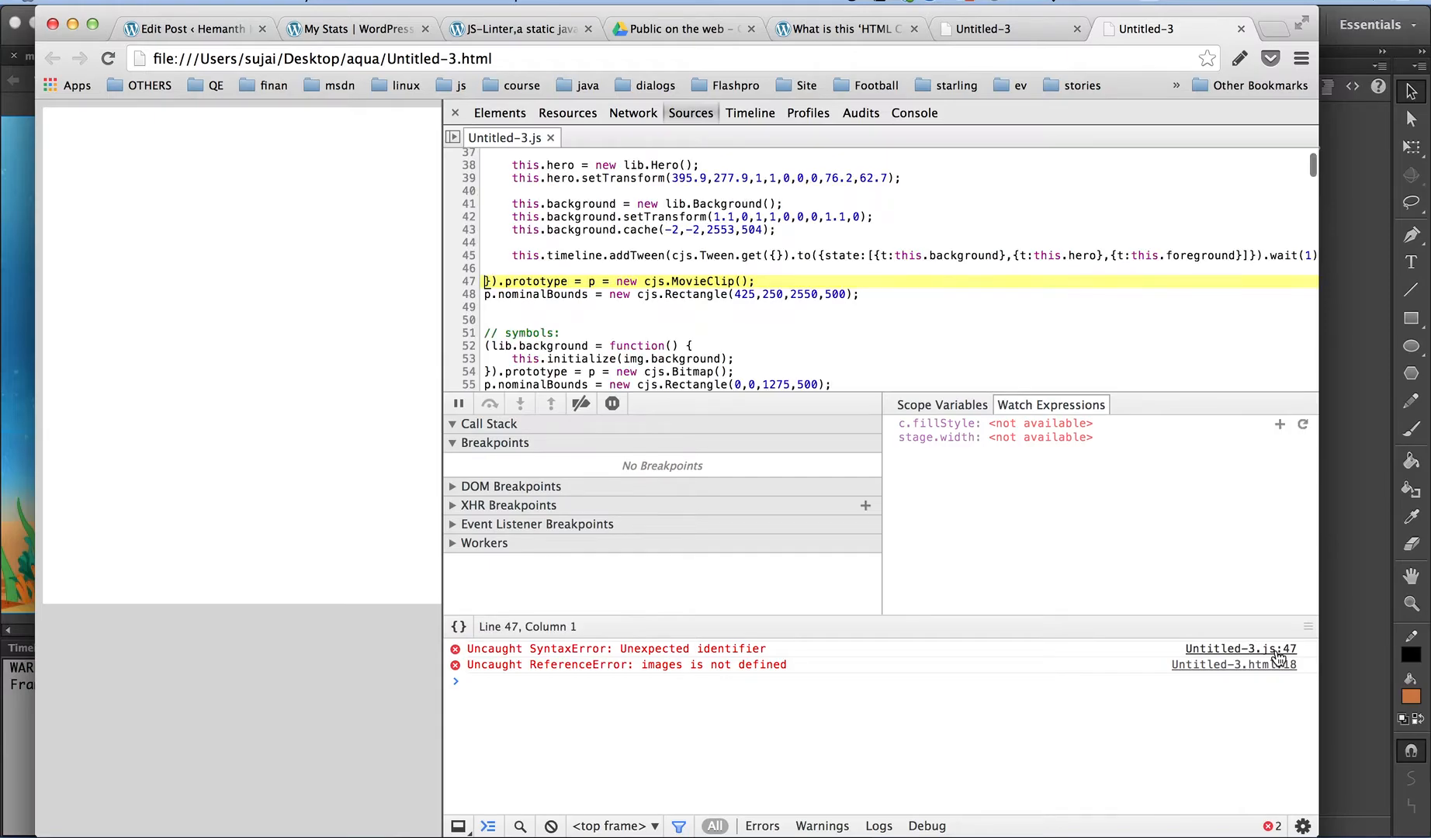
click(1276, 664)
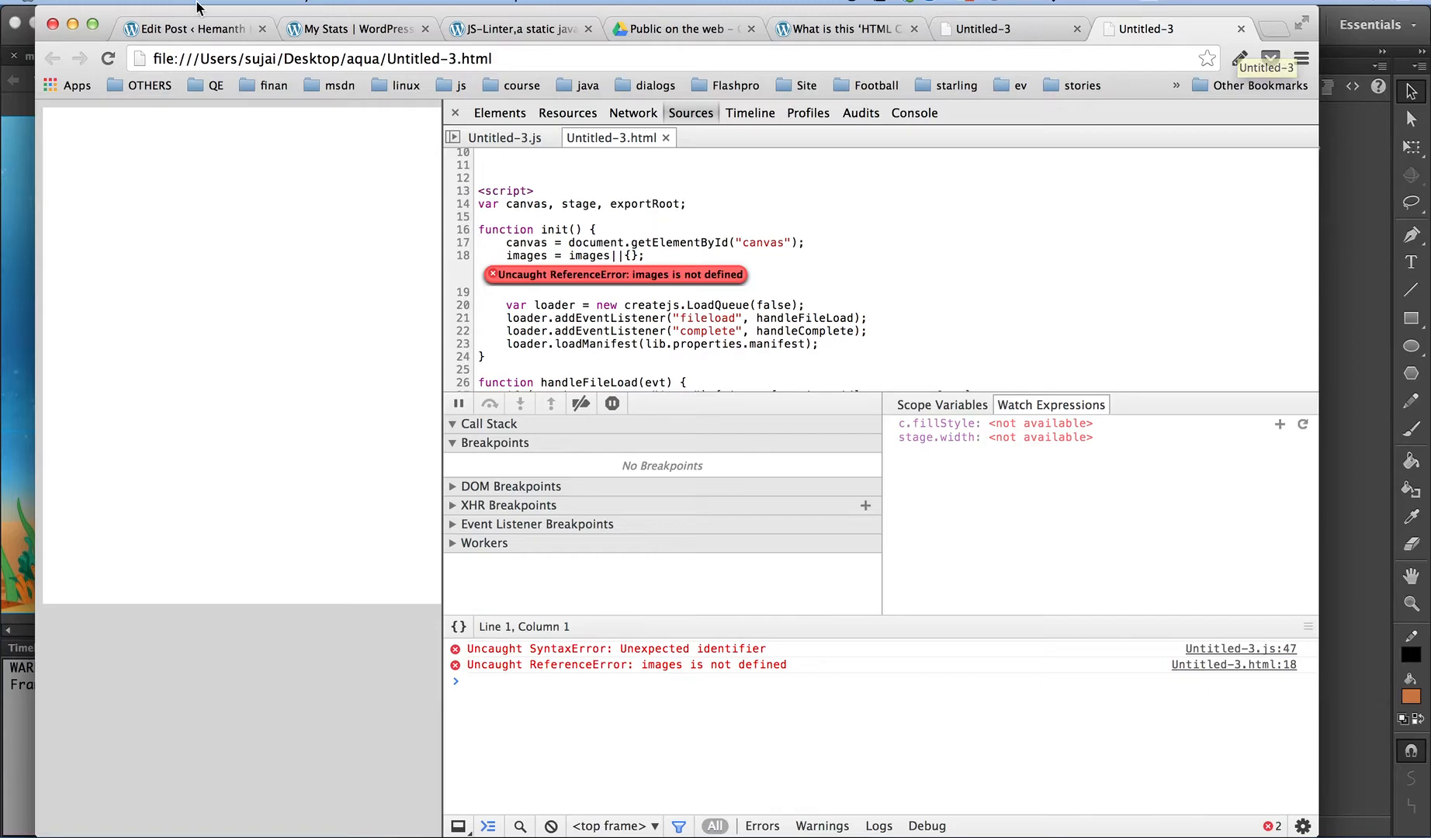
click(71, 25)
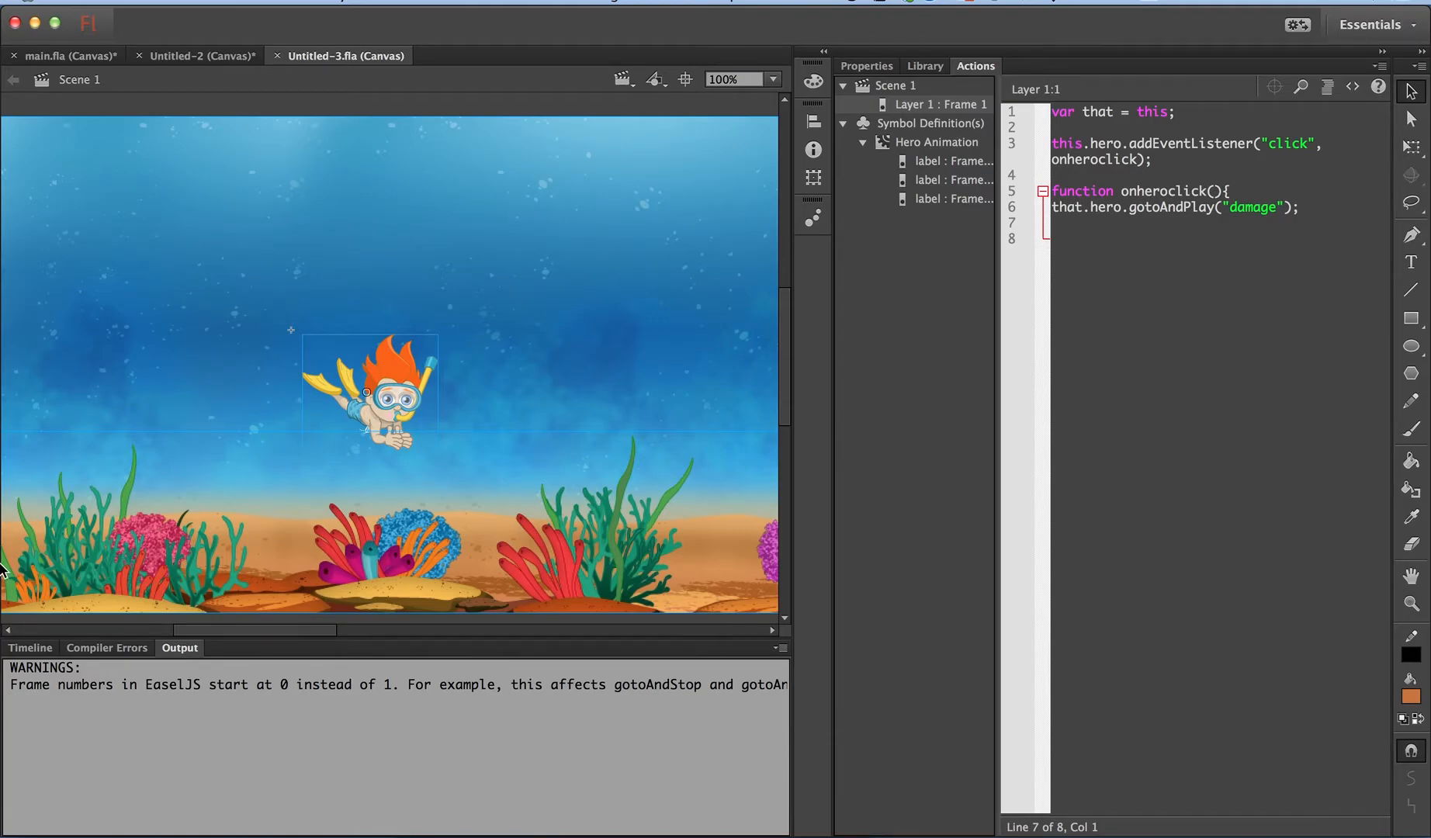
Switch back to the Timeline and bring up the JSLinter panel from Window > Extensions.
click(27, 653)
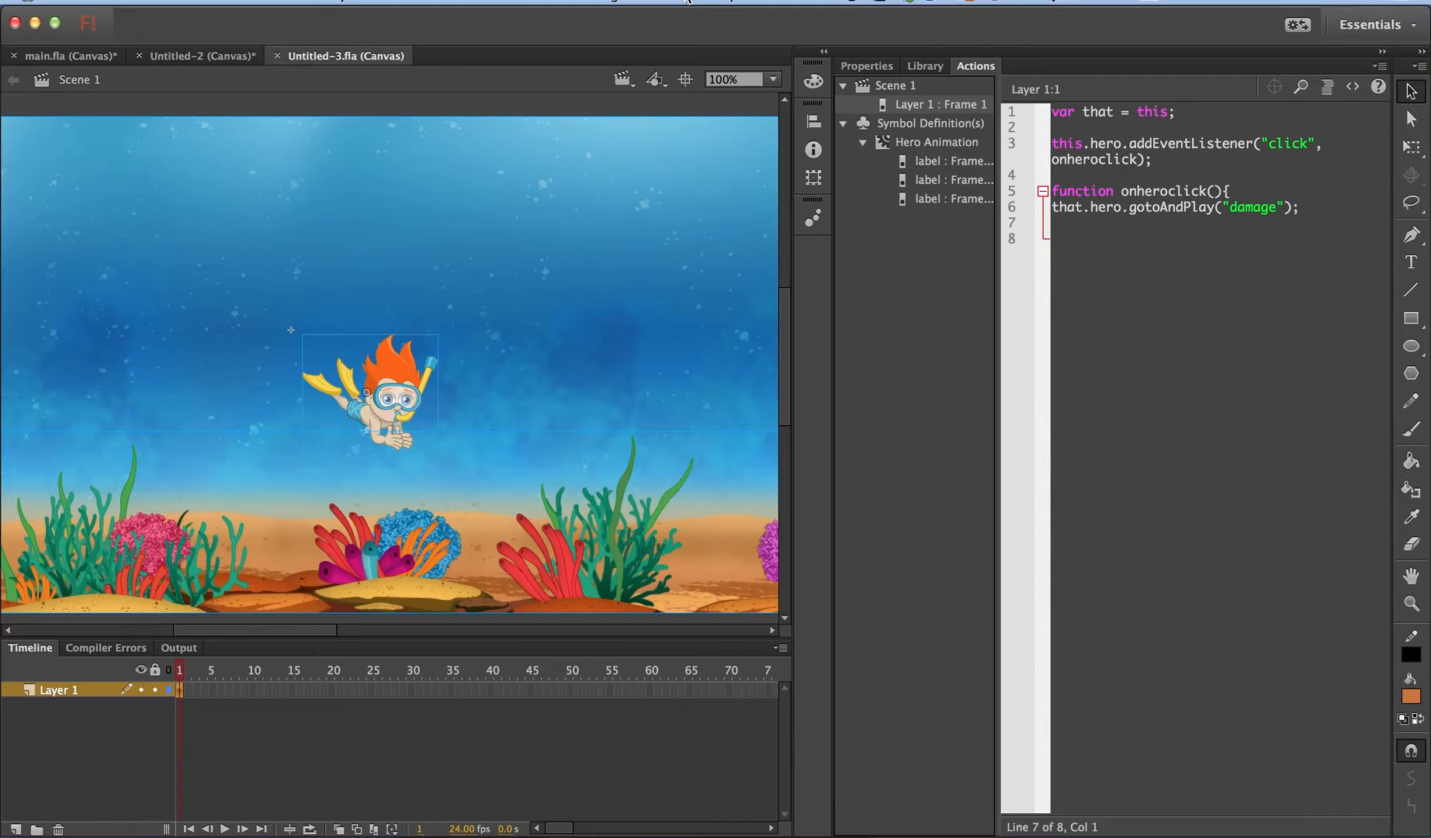
click(688, 3)
mouse_move(684, 455)
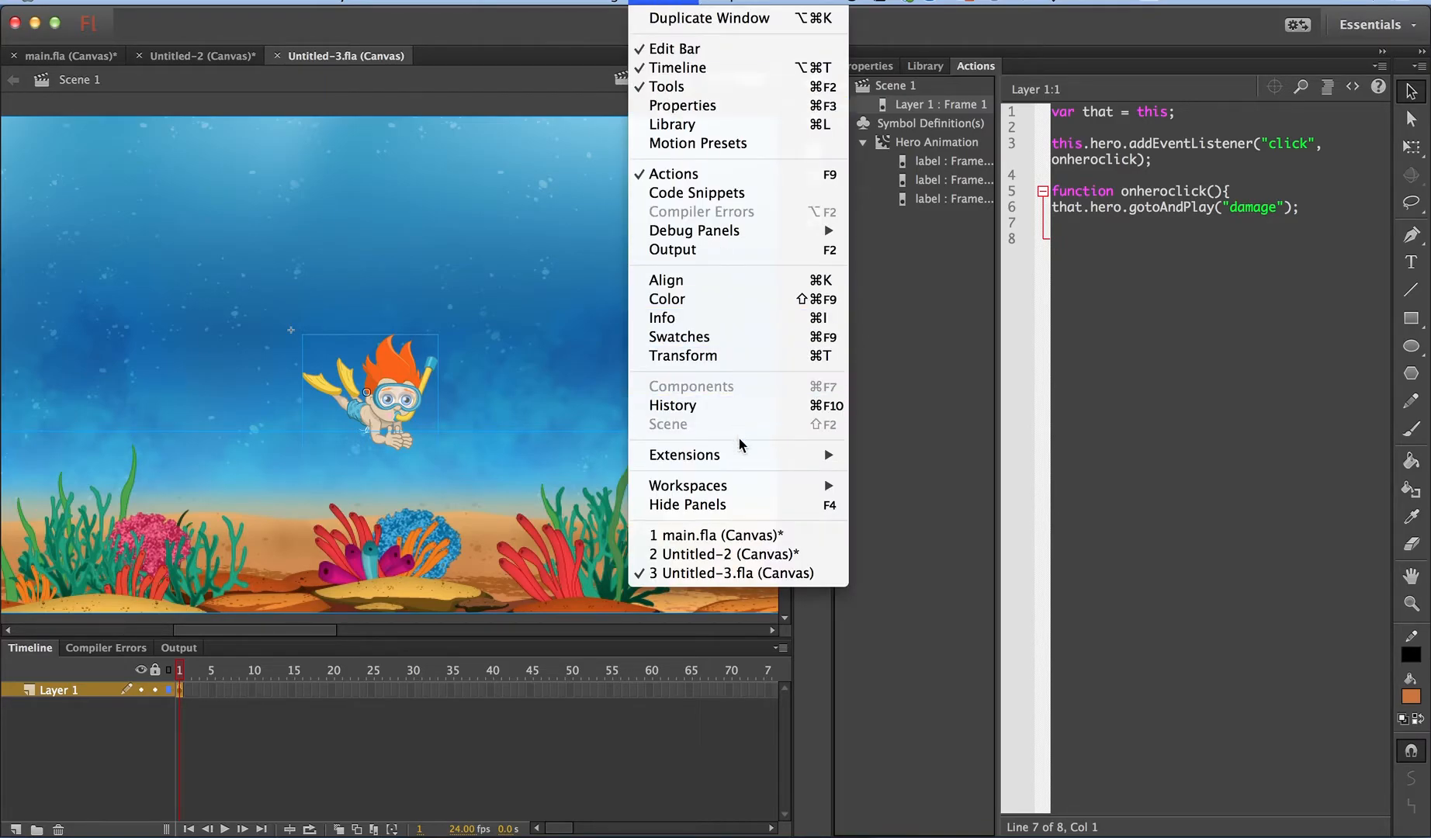
click(878, 458)
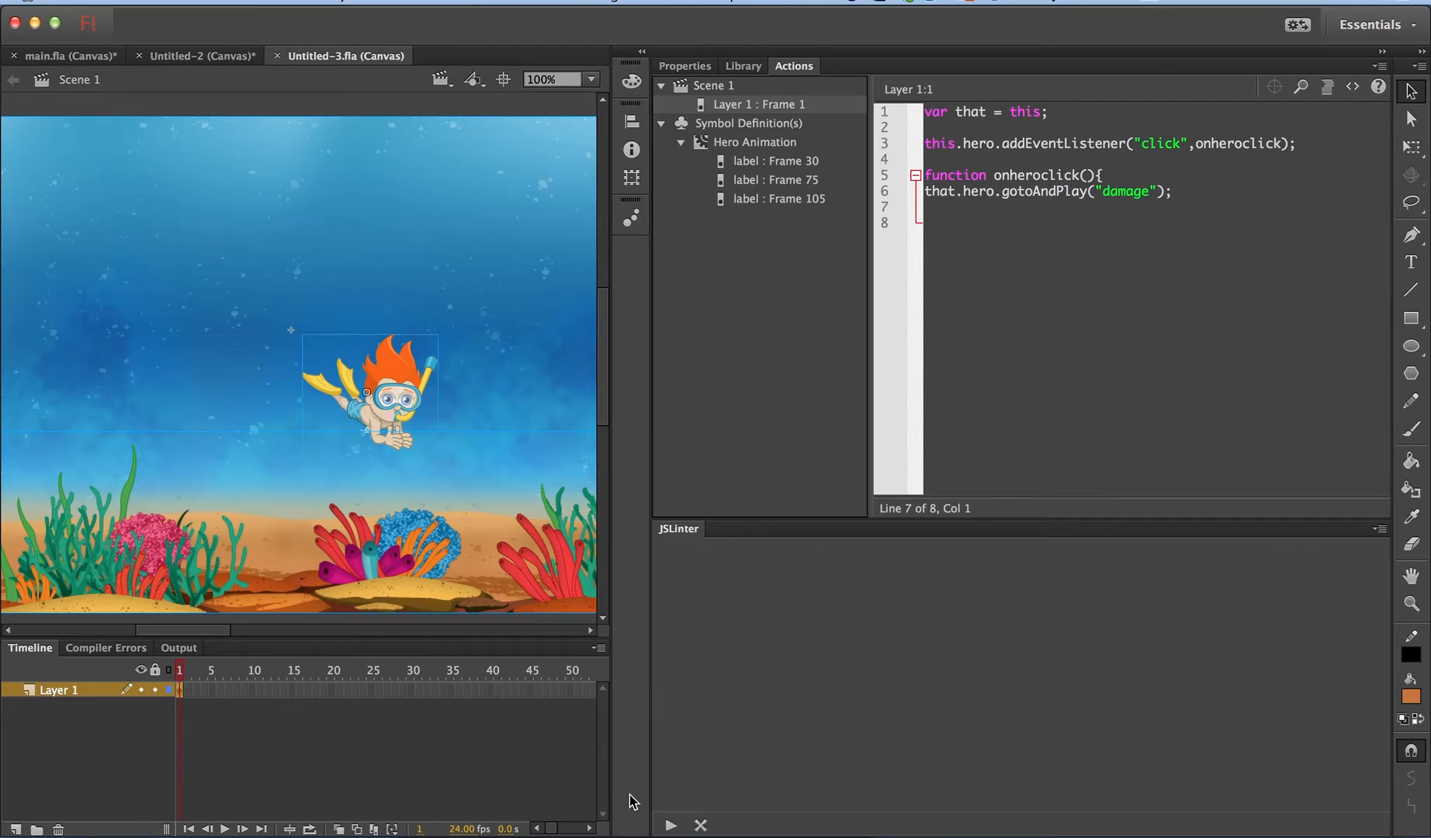
Lint the JavaScript, add the missing closing brace after the onheroclick function and save.
click(670, 828)
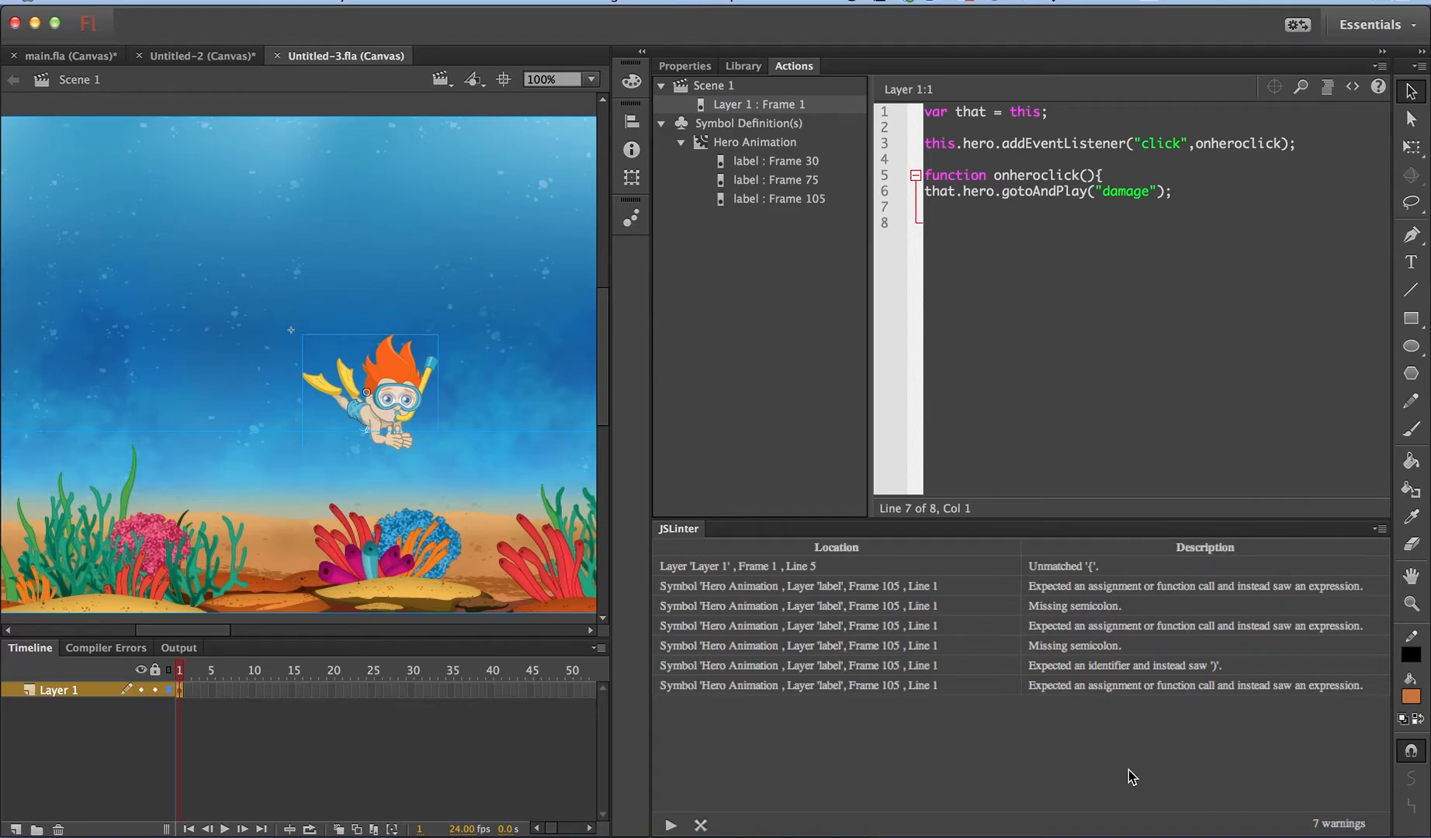
double_click(914, 568)
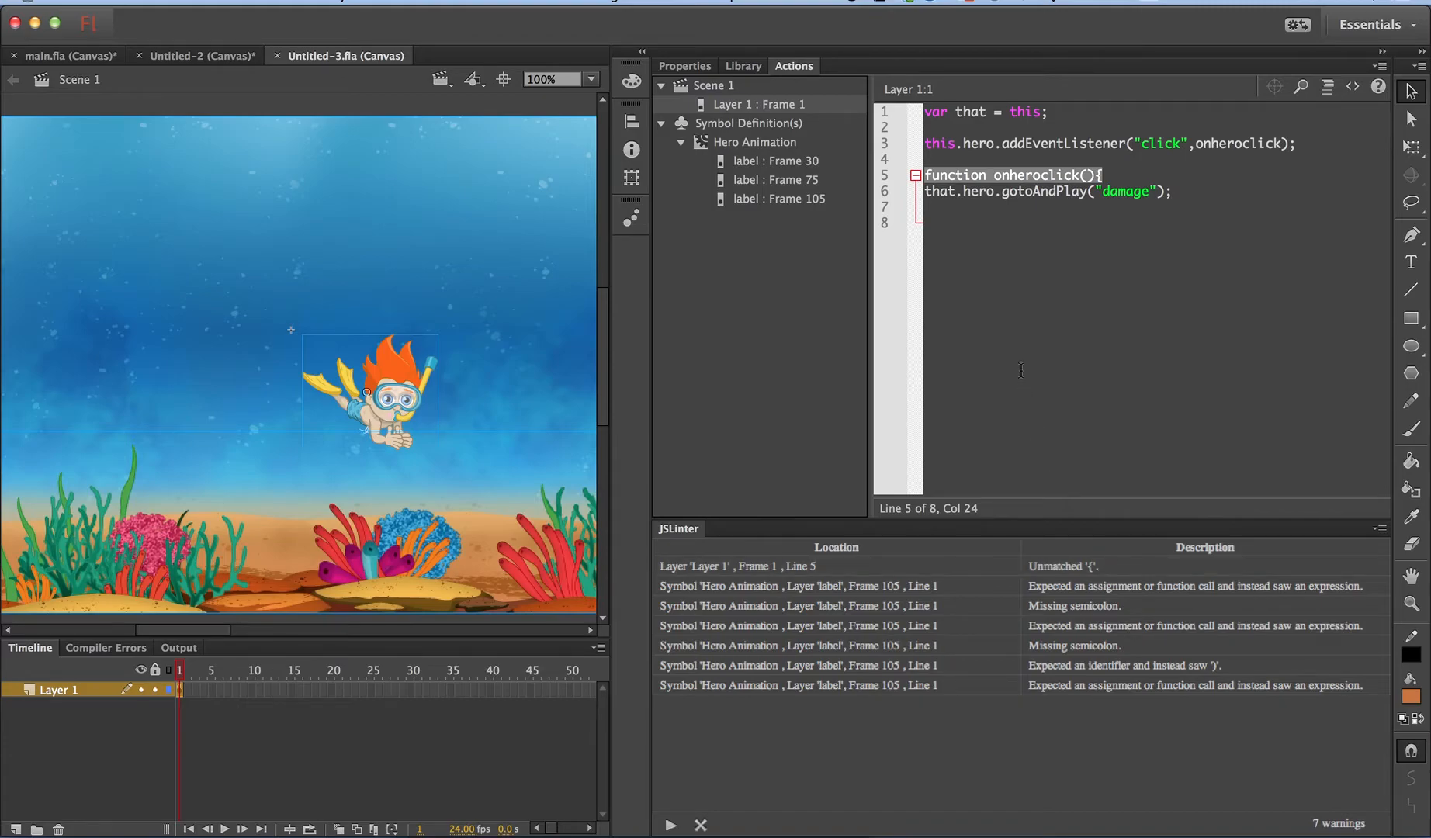
click(947, 224)
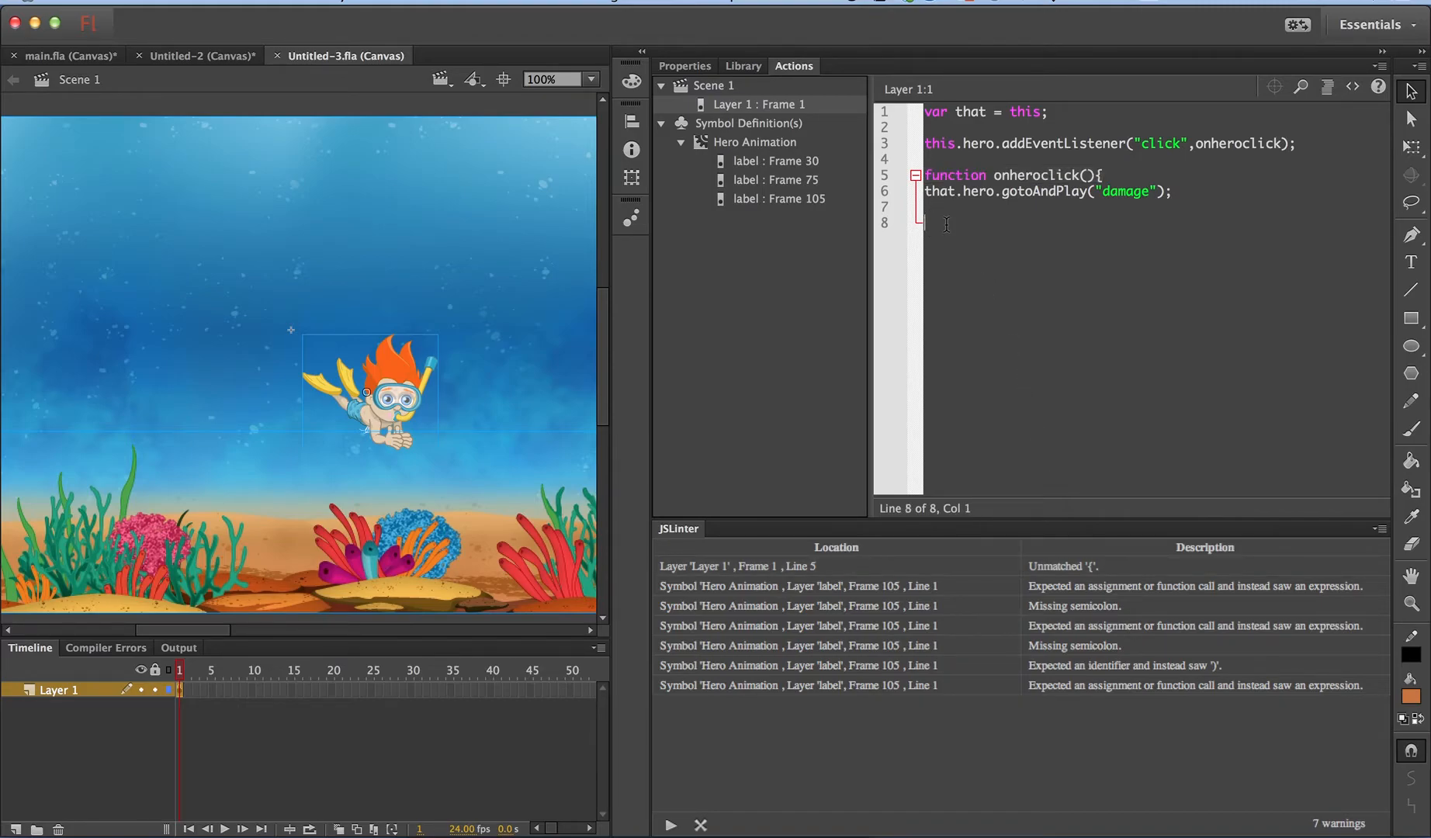
text(})
key(ctrl+s)
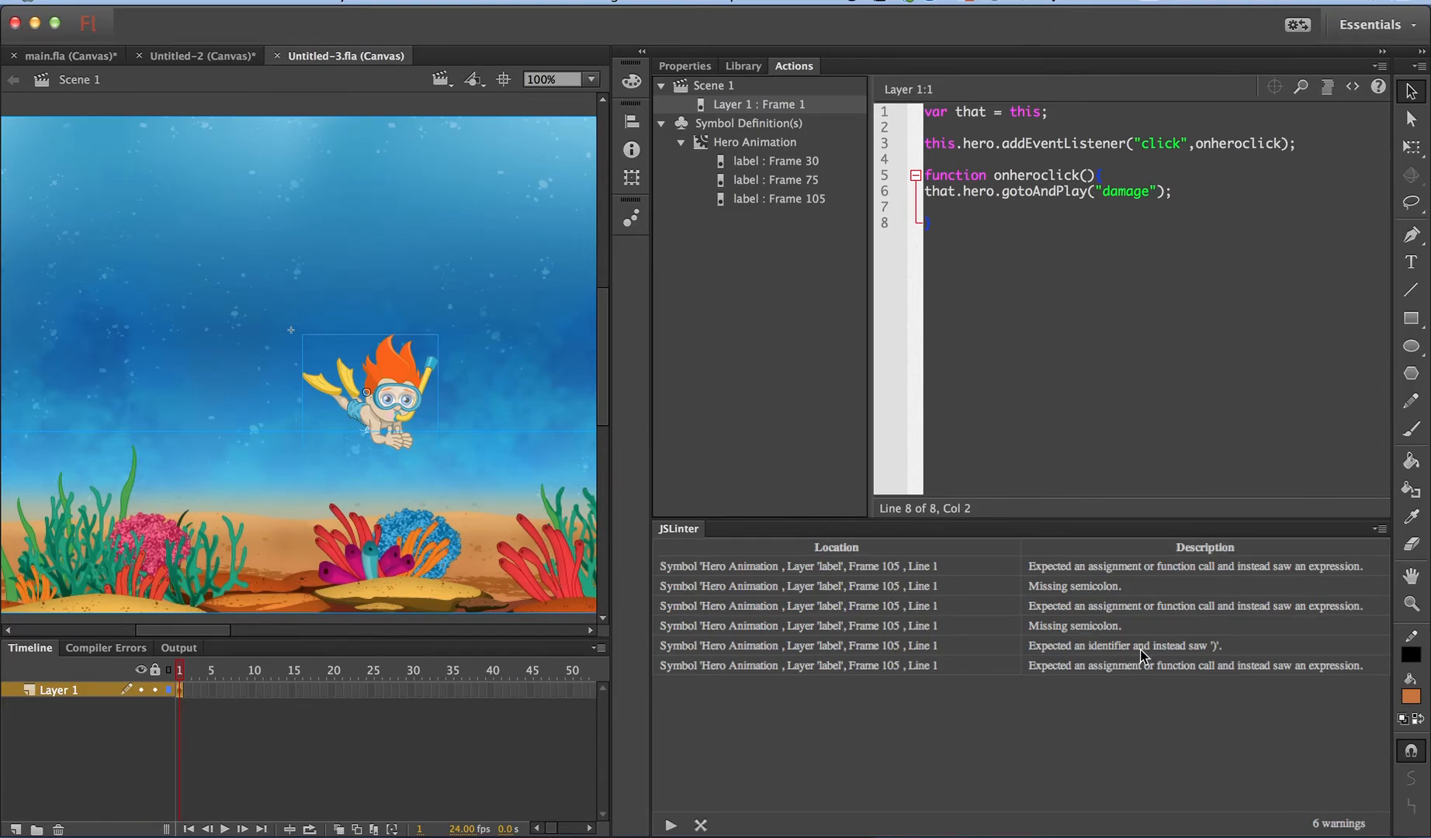
Jump from a frame 105 warning to the Hero Animation script and place the cursor before "swim".
double_click(1160, 572)
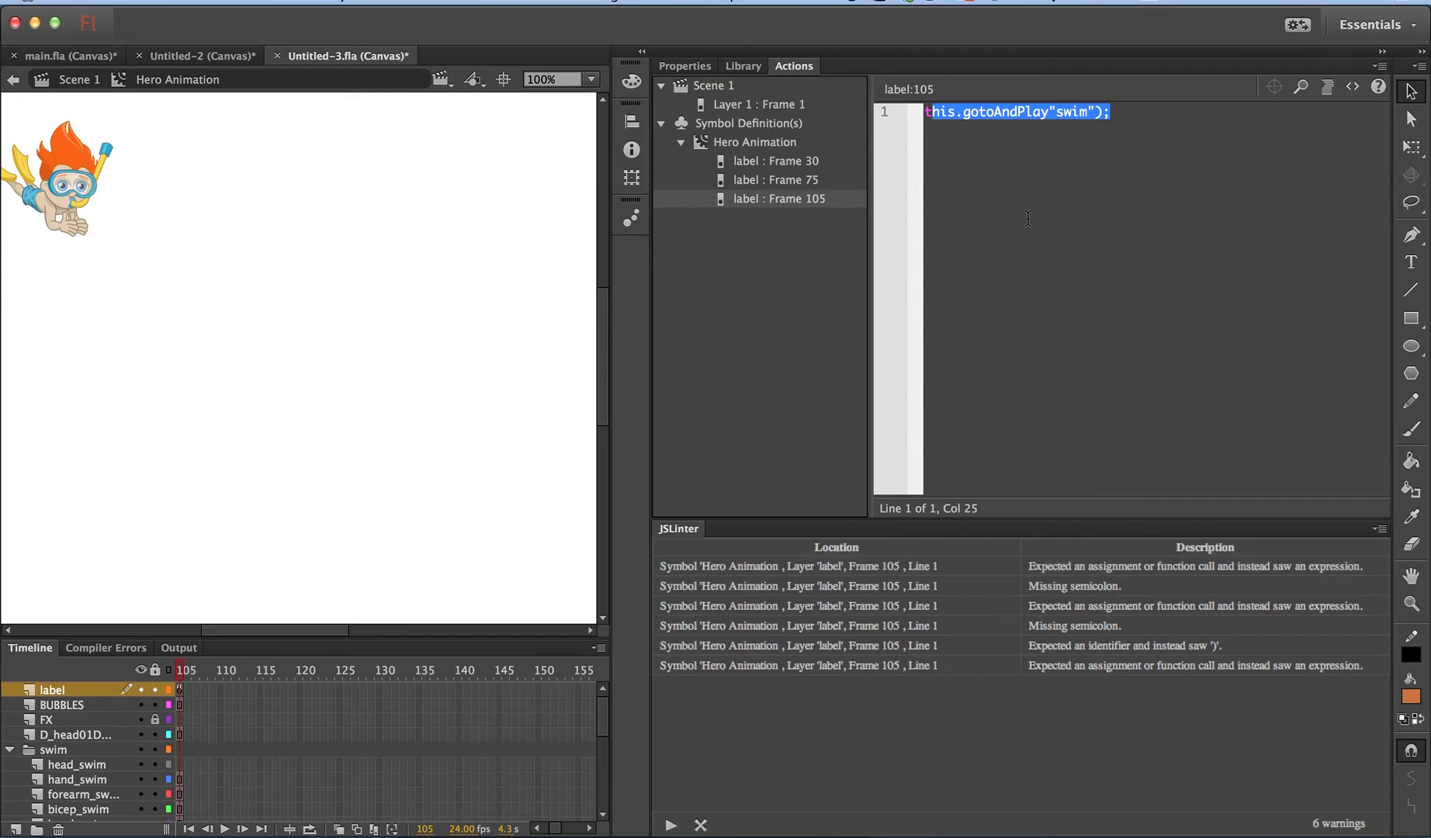
click(1061, 140)
click(1049, 119)
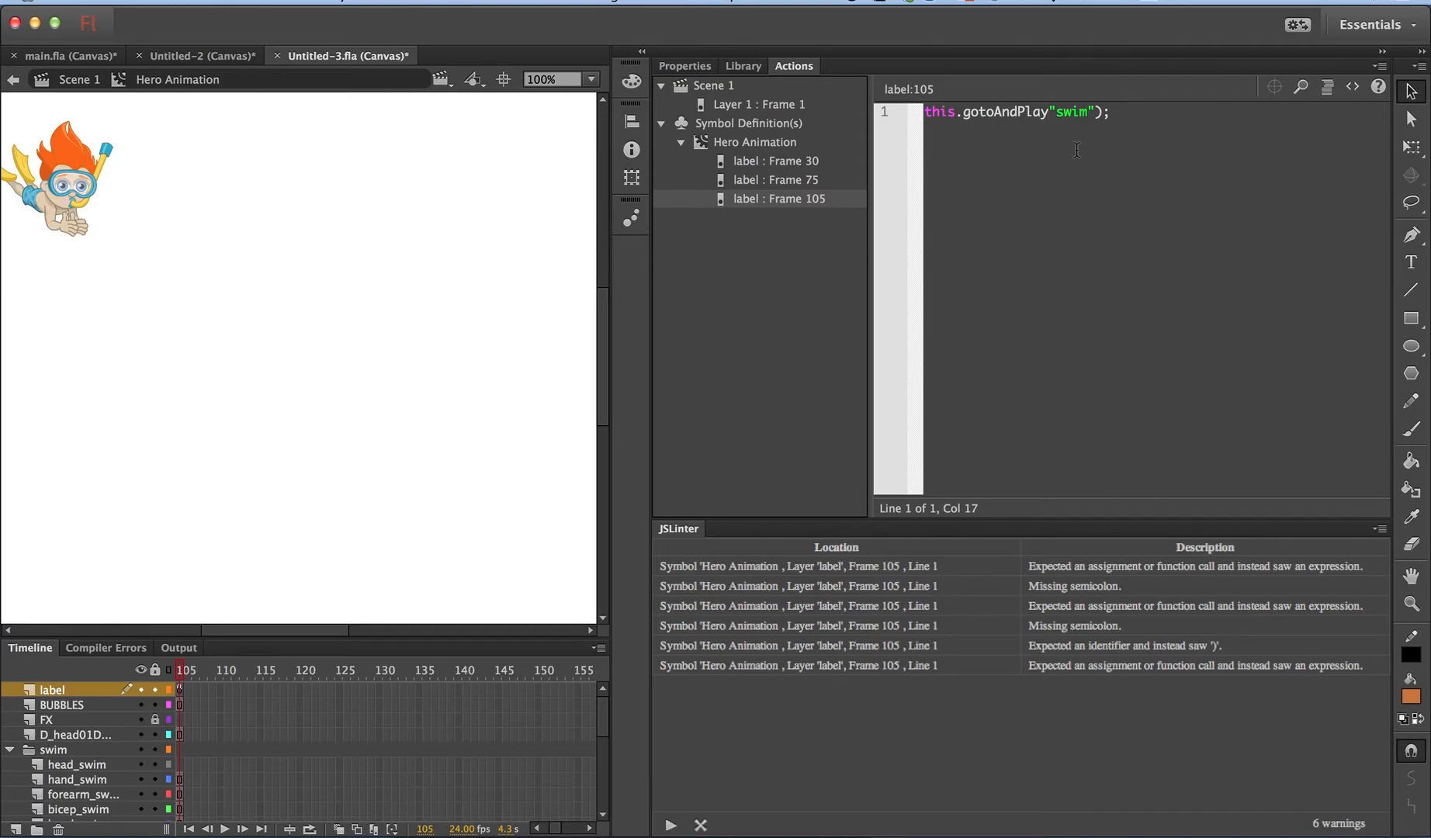
text(("damage");)
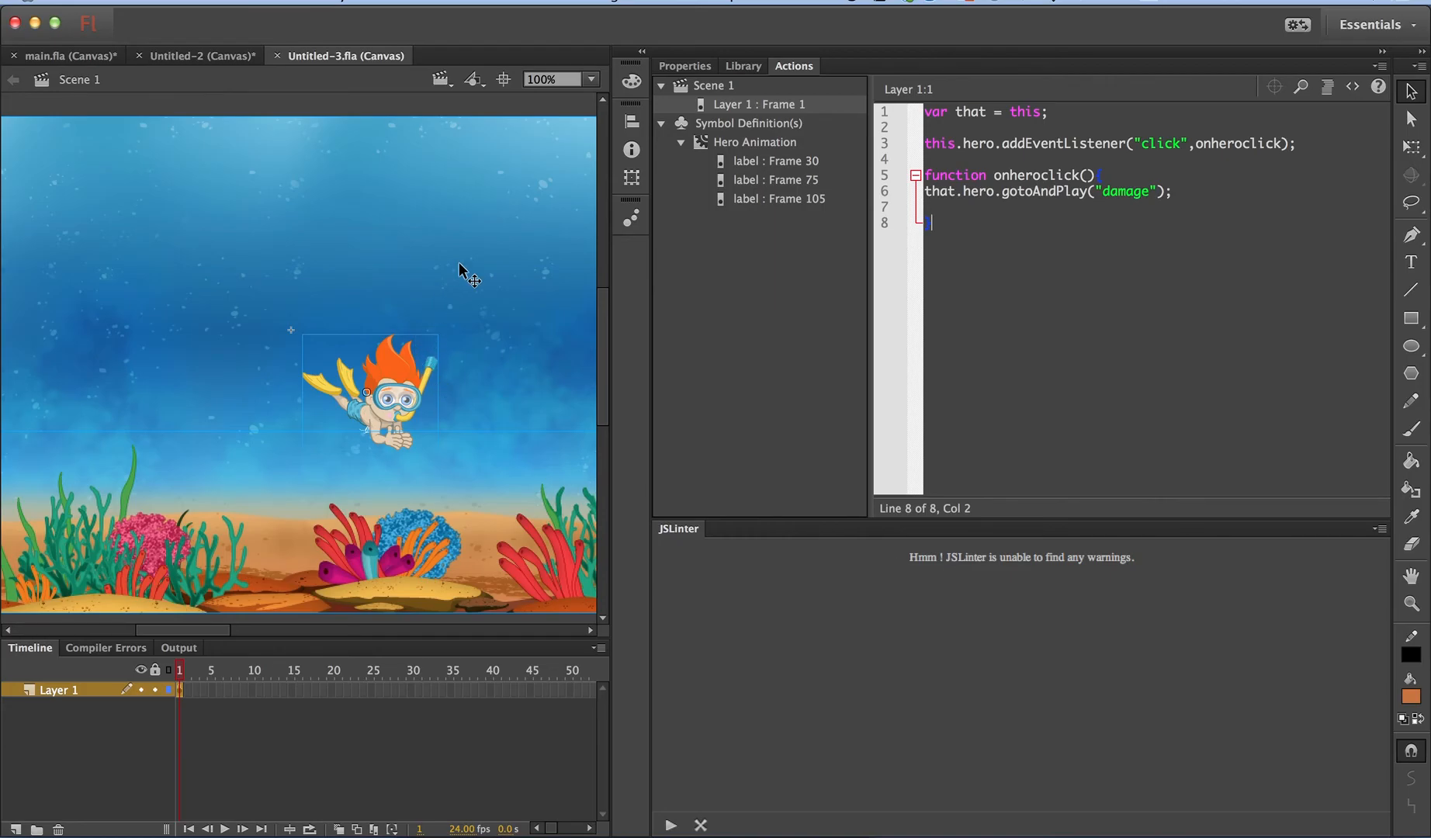
Republish so this.gotoAndPlay("swim") renders the diver scene in Chrome, then minimise the browser.
key(super+Return)
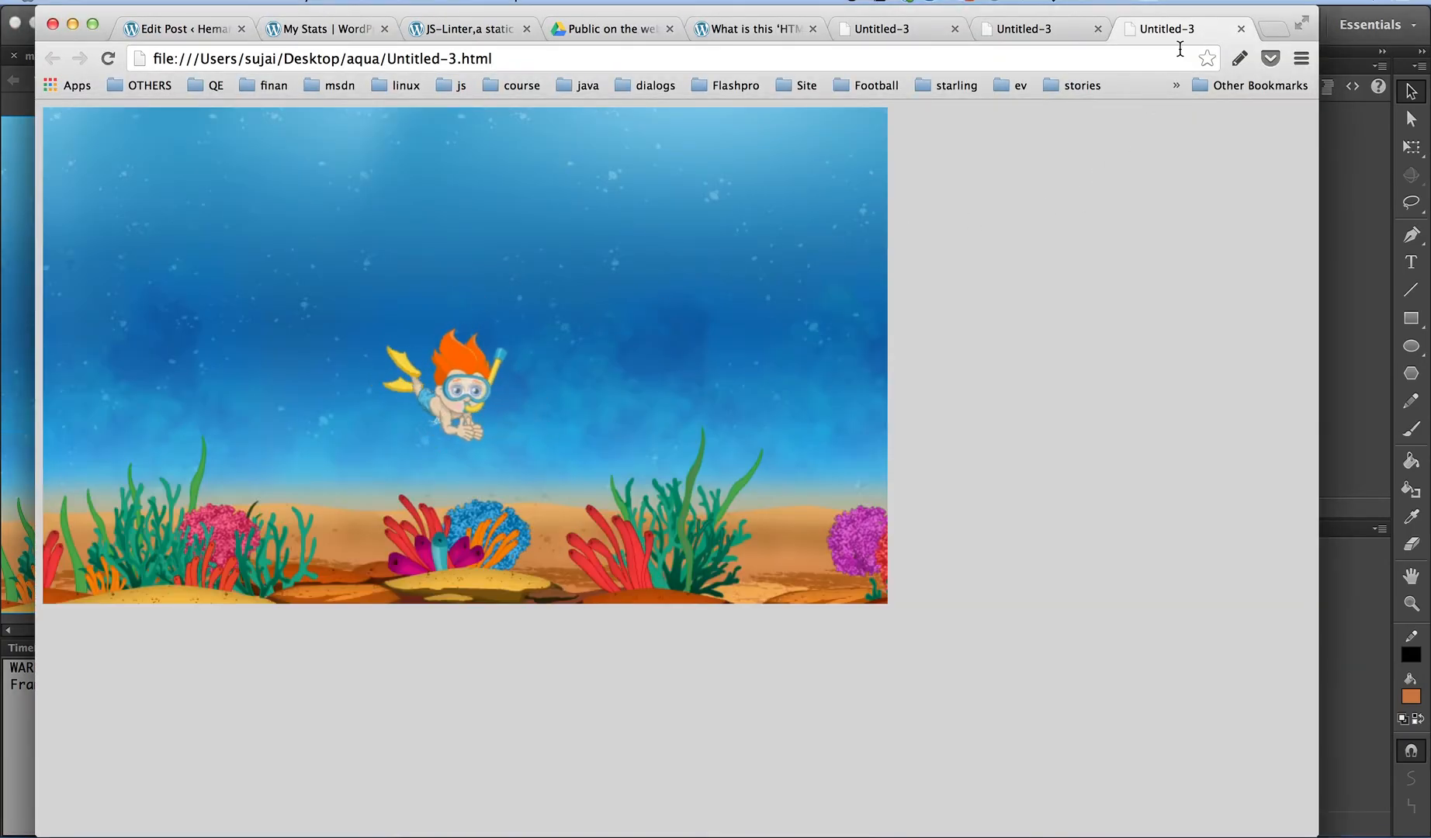
click(73, 25)
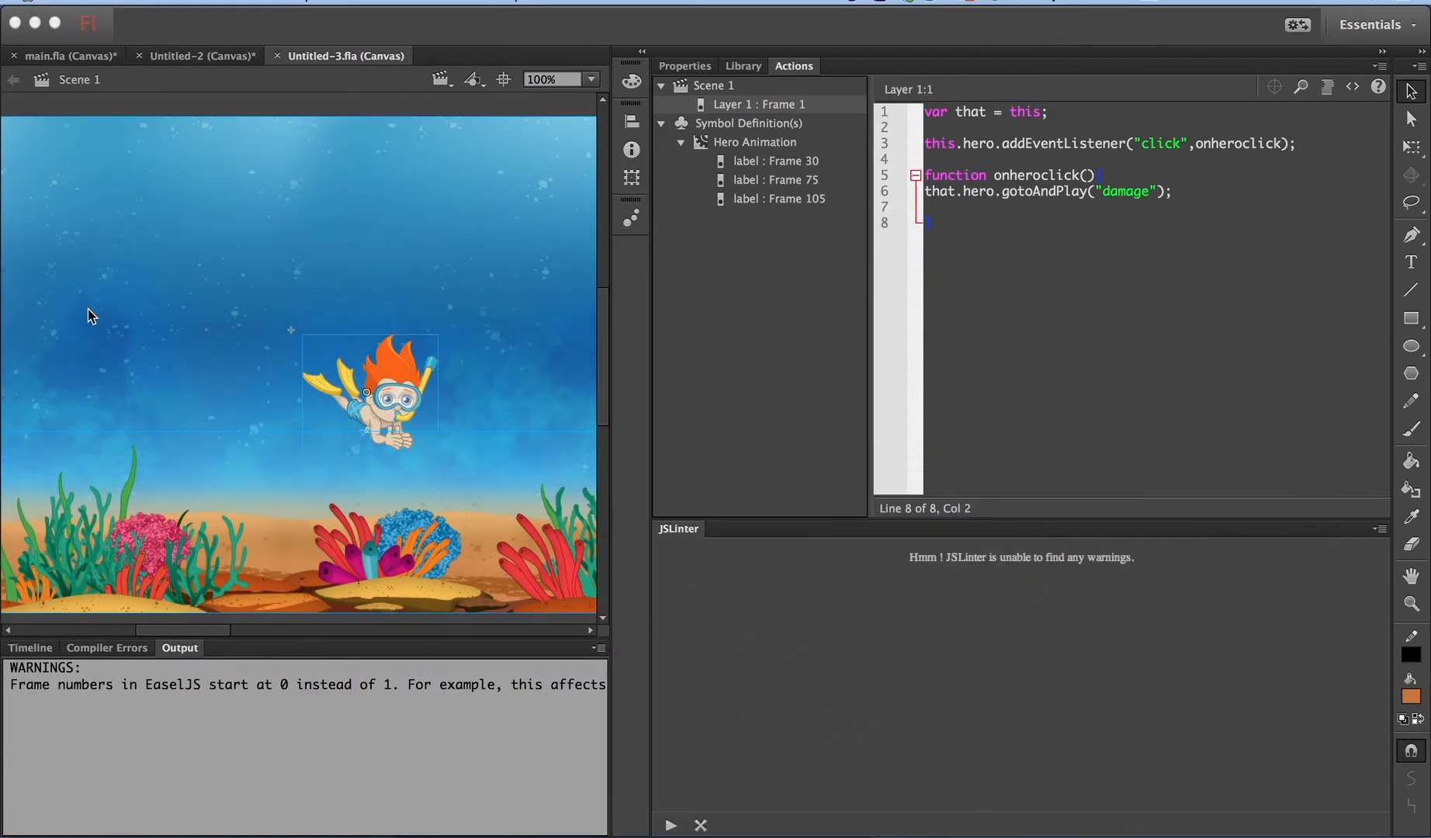